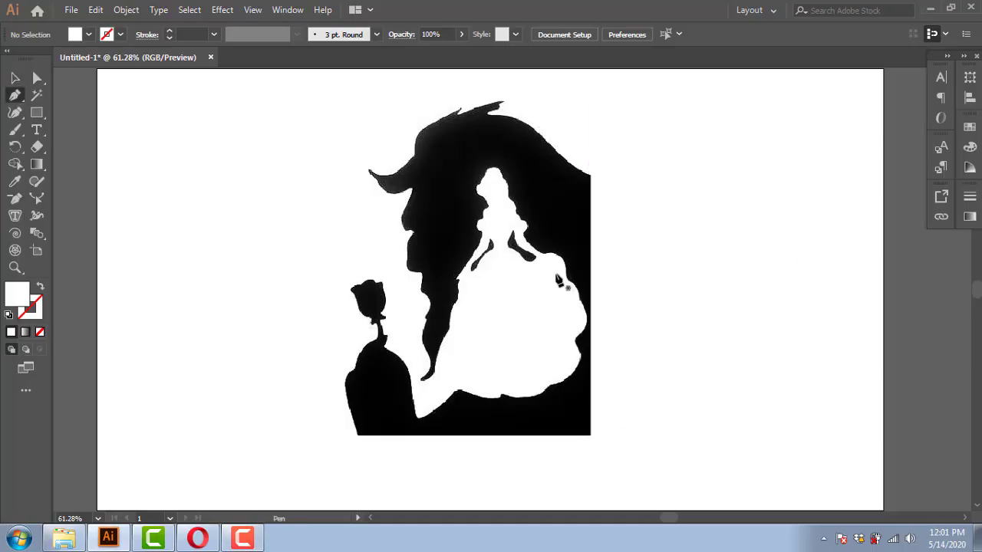
Step: Start the tracing path at the silhouette's bottom-left corner with no fill and a near-black stroke
scroll(362, 437, "up", 3)
left_click(362, 426)
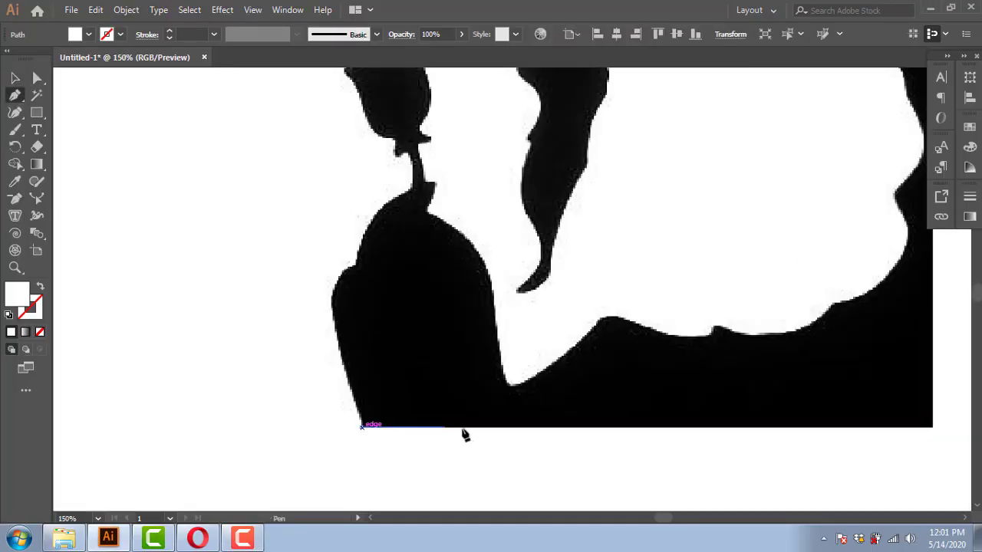
left_click(40, 289)
double_click(30, 308)
left_click(535, 333)
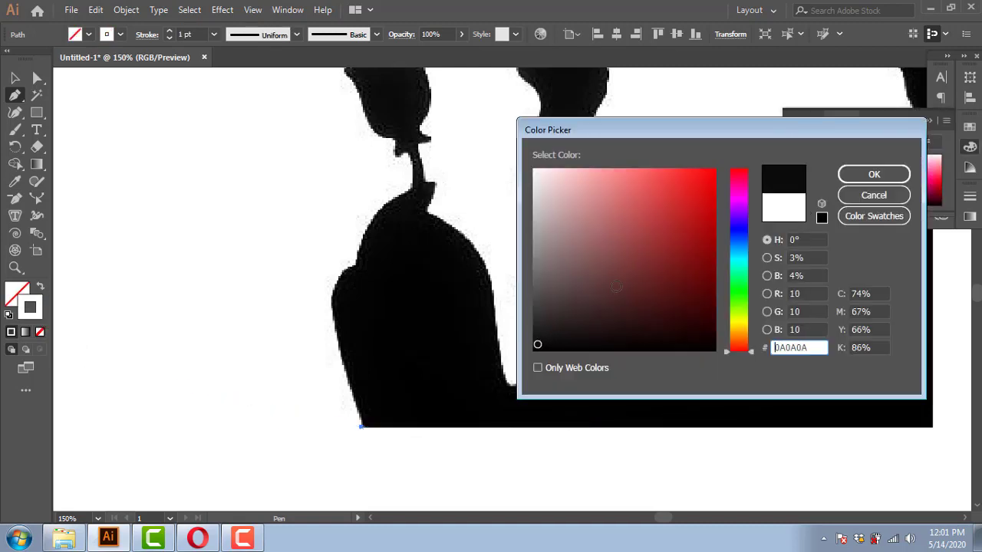
key("Return")
scroll(597, 361, "right", 5)
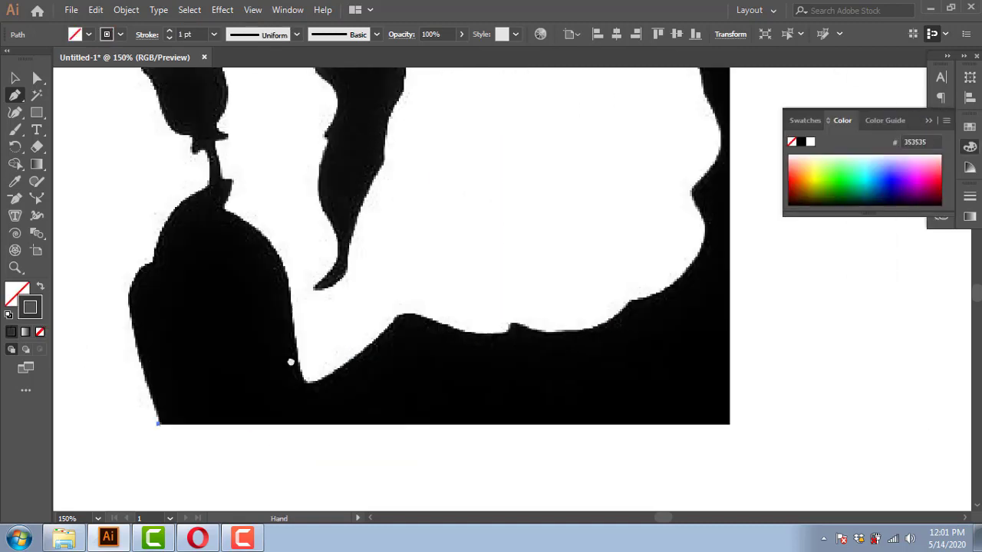
Step: Trace the path from the bottom-right corner up the right edge and along the mane's right slope
left_click(677, 392)
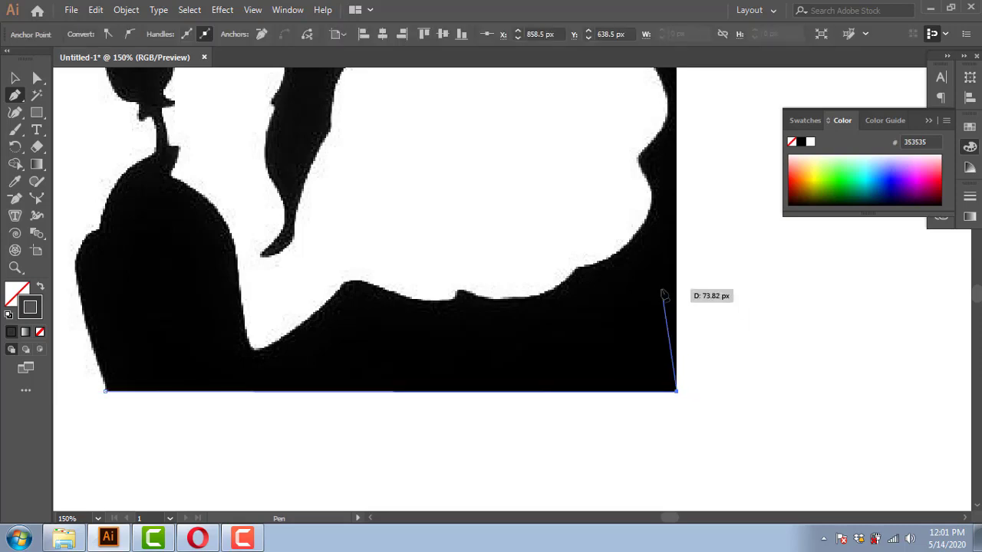
scroll(695, 281, "up", 3)
scroll(657, 371, "up", 5)
scroll(637, 288, "up", 1)
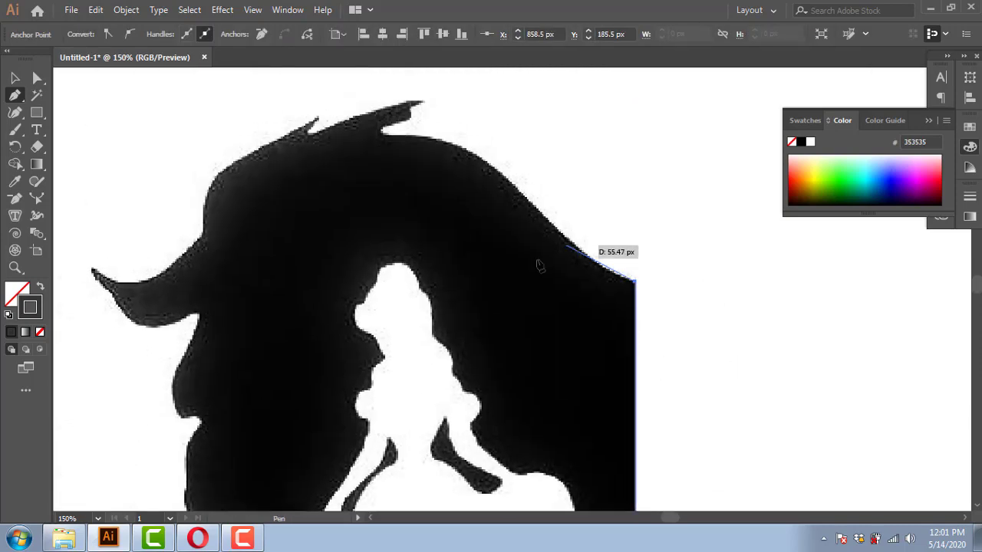
scroll(540, 276, "up", 1)
scroll(548, 302, "up", 1)
left_click(542, 238)
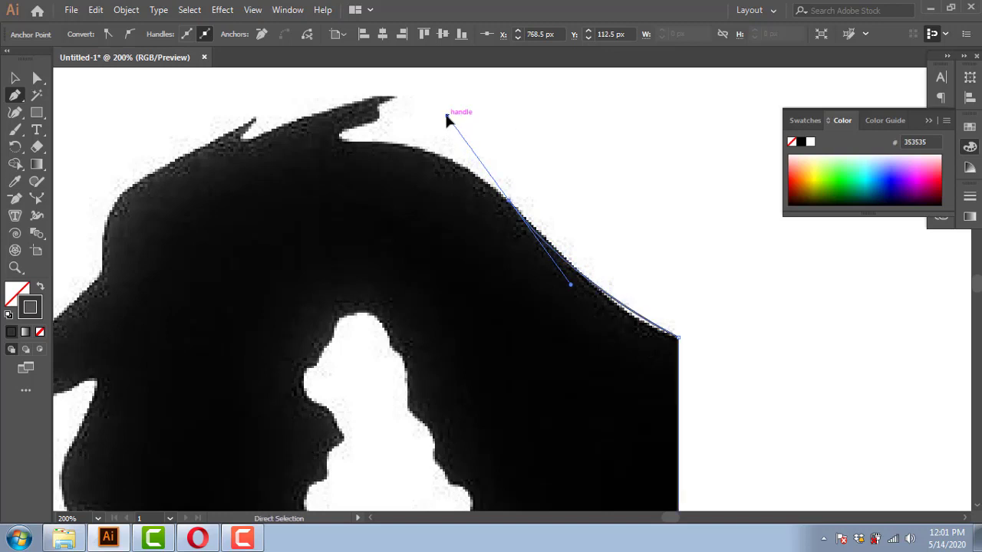
left_click_drag(448, 131, 542, 238)
left_click_drag(464, 143, 629, 284)
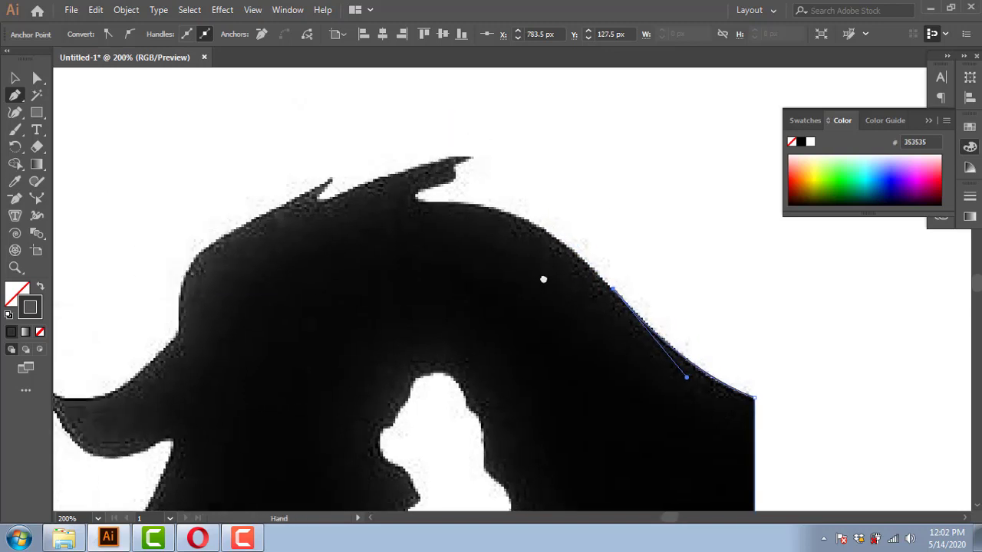
mouse_move(446, 204)
left_mouse_down()
mouse_move(505, 206)
mouse_move(474, 219)
mouse_move(422, 205)
mouse_move(476, 165)
mouse_move(434, 161)
left_mouse_up()
left_click(446, 204)
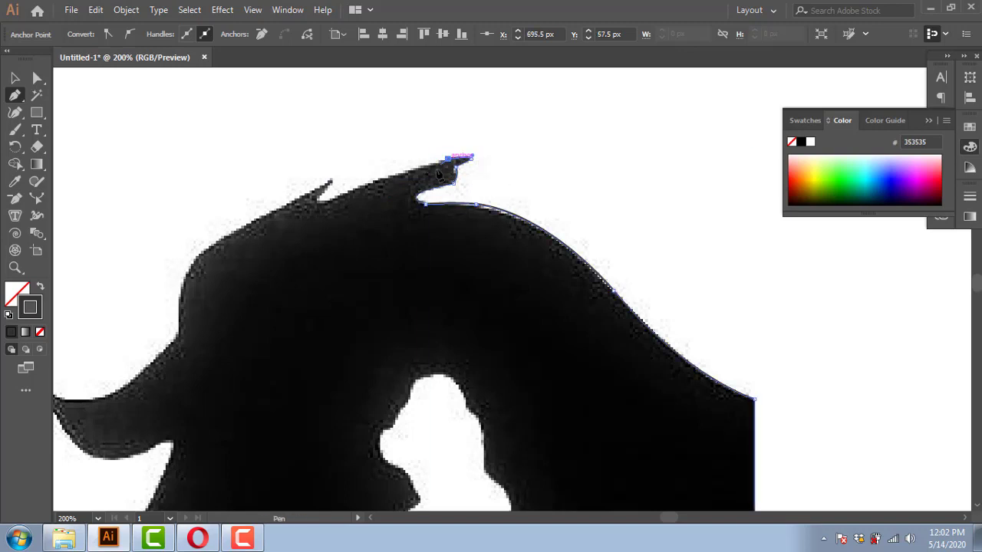
Step: Carry the path over the mane's top spike and down its left side to the left tip
left_click_drag(314, 204, 350, 156)
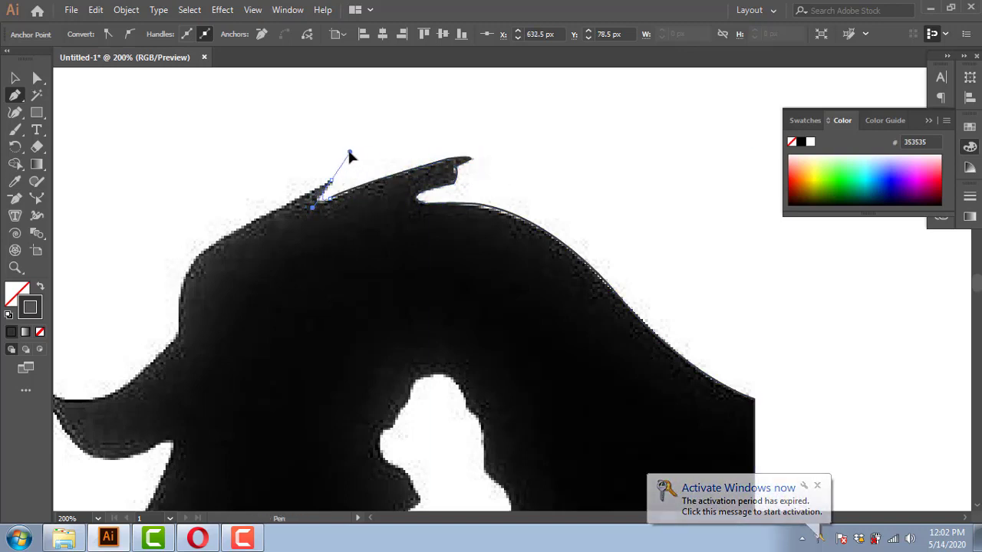
left_click_drag(307, 232, 350, 223)
left_click(317, 243)
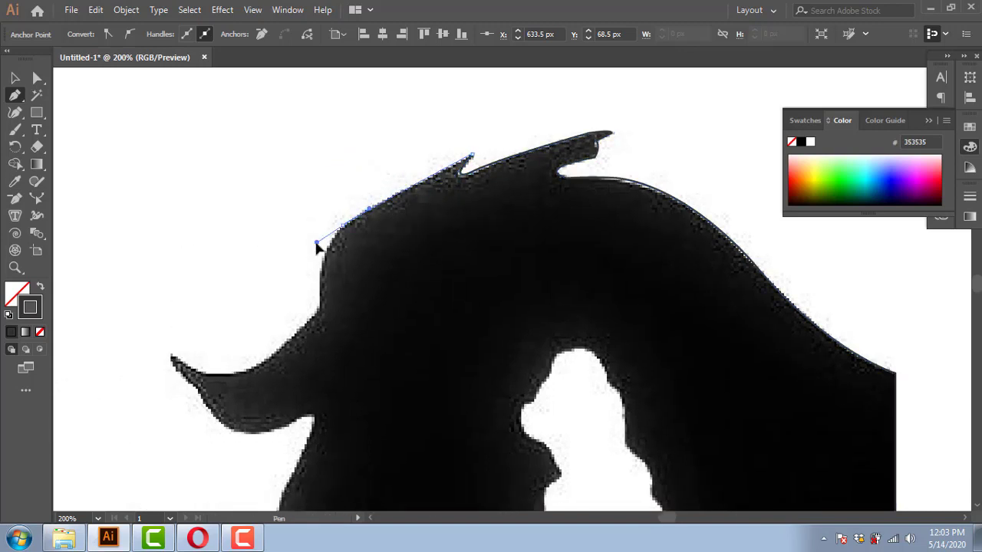
left_click(320, 312)
left_click_drag(320, 311, 386, 247)
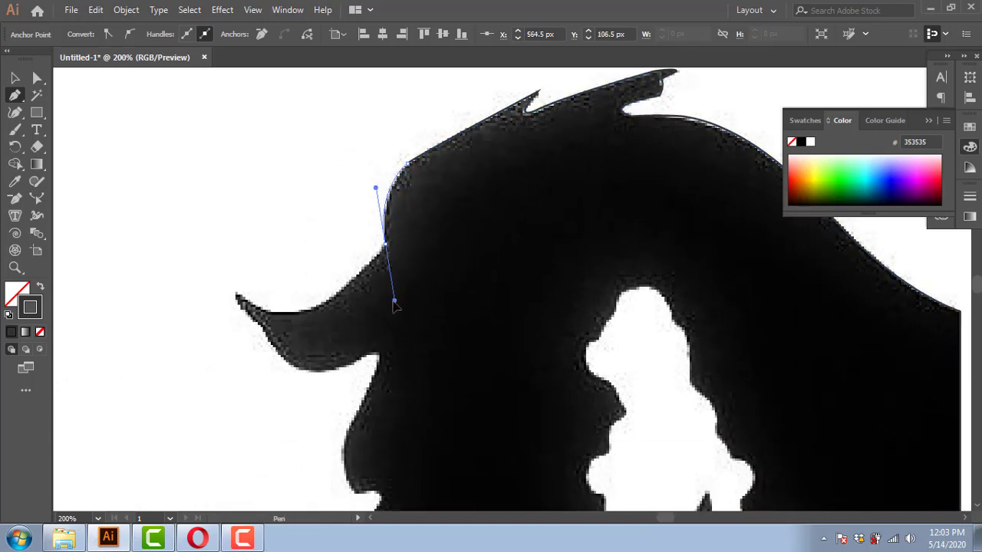
mouse_move(306, 311)
left_mouse_down()
mouse_move(291, 314)
mouse_move(306, 317)
mouse_move(270, 201)
mouse_move(352, 203)
left_mouse_up()
left_click(237, 297)
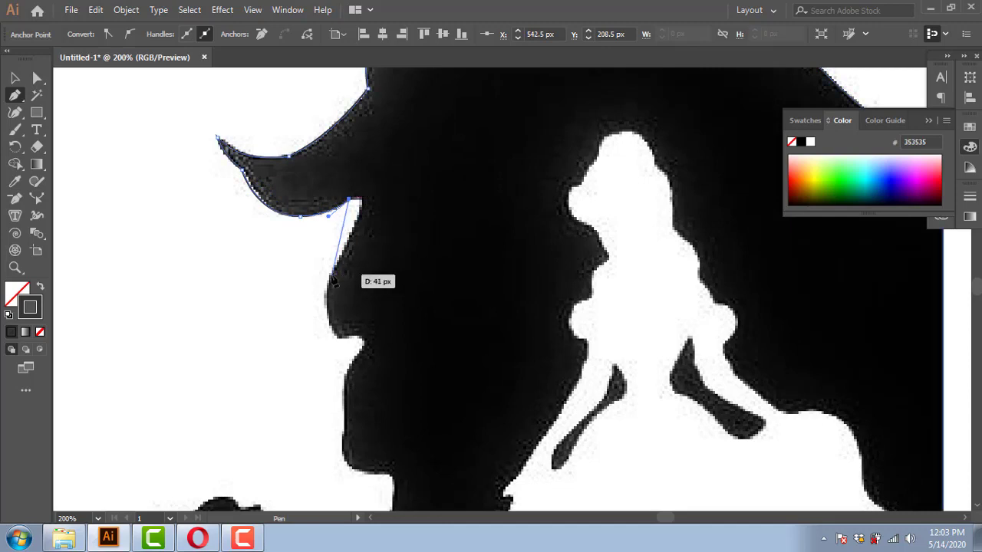
Step: Trace the path under the hair and down the Beast's brow, nose, mouth and chin
left_click_drag(332, 280, 275, 356)
scroll(299, 322, "down", 2)
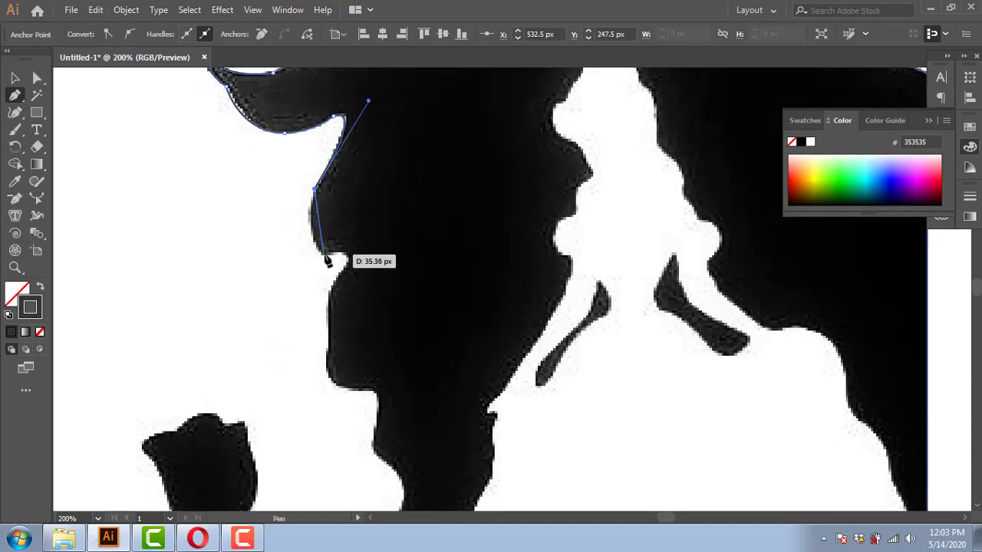
left_click_drag(327, 257, 358, 261)
mouse_move(327, 293)
left_mouse_down()
mouse_move(299, 335)
mouse_move(357, 334)
left_mouse_up()
scroll(312, 254, "down", 3)
scroll(321, 290, "down", 1)
left_click_drag(328, 250, 369, 249)
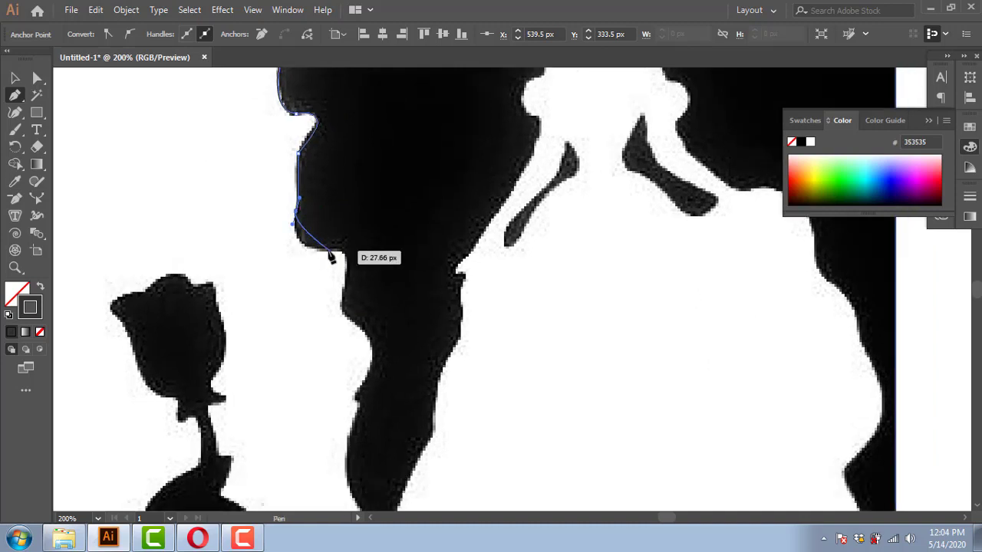
scroll(365, 251, "down", 2)
mouse_move(309, 253)
left_mouse_down()
mouse_move(289, 309)
mouse_move(305, 298)
left_mouse_up()
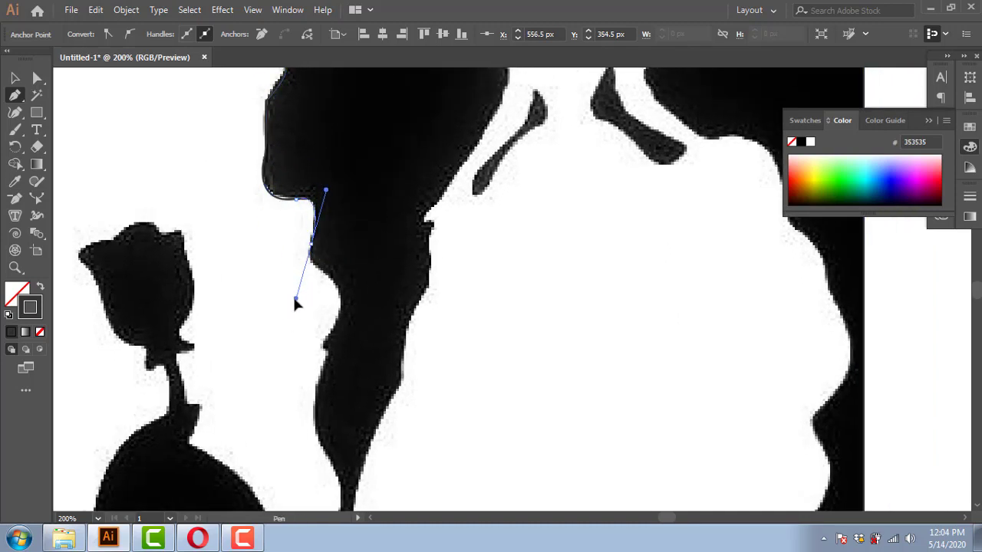
scroll(327, 296, "down", 2)
left_click(309, 228)
scroll(314, 254, "down", 1)
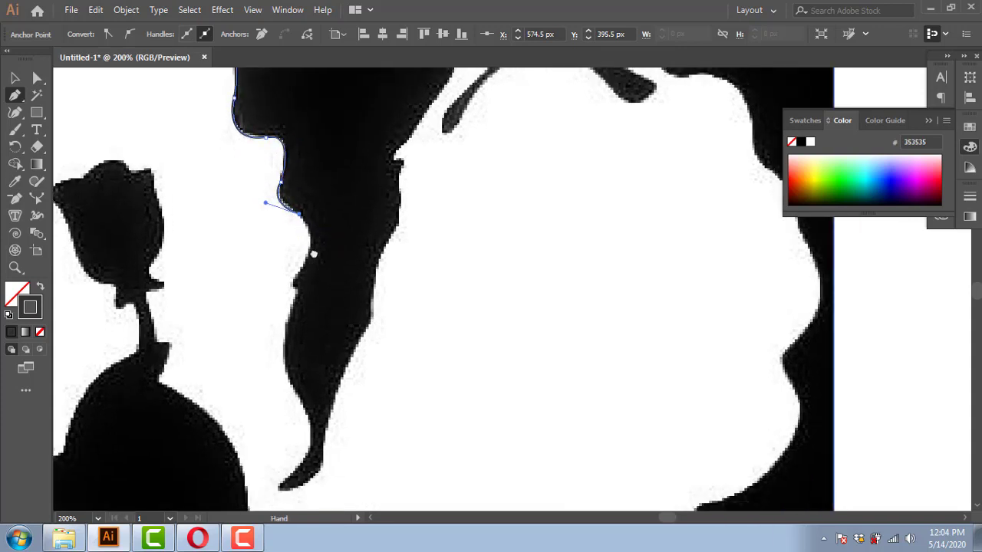
Step: Curve the path down the long hair lock and around its tip
left_click_drag(296, 263, 263, 302)
scroll(309, 268, "down", 2)
left_click_drag(307, 266, 287, 300)
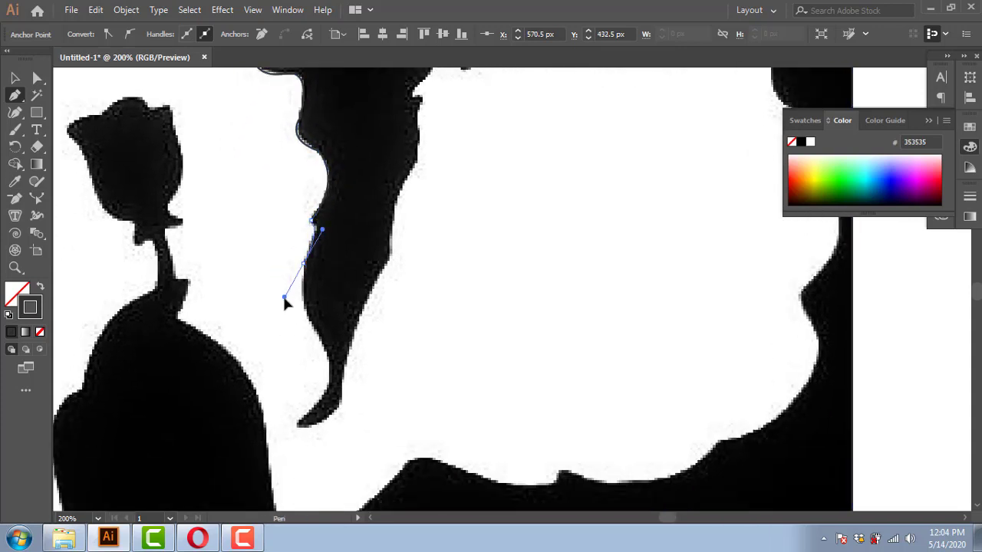
scroll(322, 292, "down", 2)
left_click(338, 305)
scroll(332, 308, "down", 1)
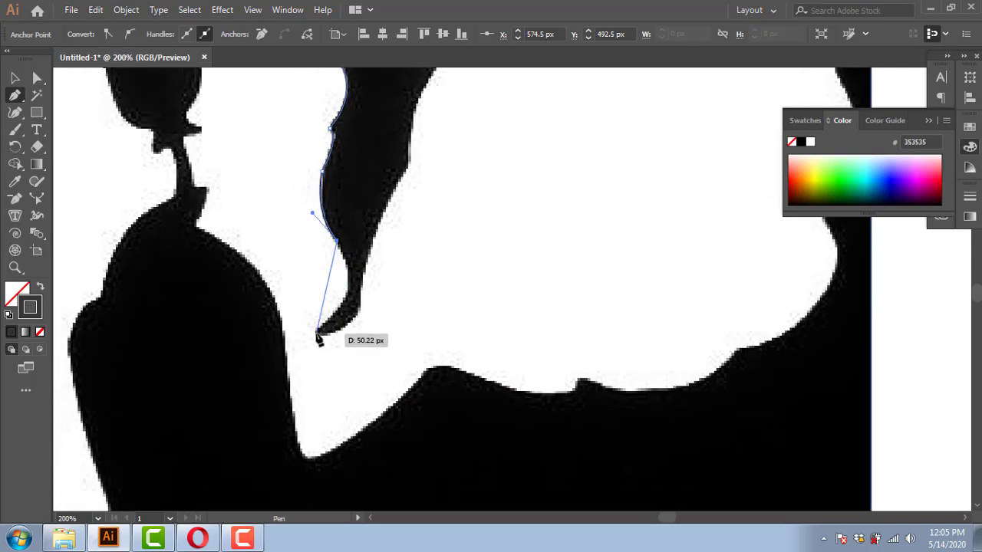
left_click_drag(319, 333, 265, 377)
Step: Bring the path back up the hair lock's right edge toward Belle's outline
scroll(326, 345, "up", 1)
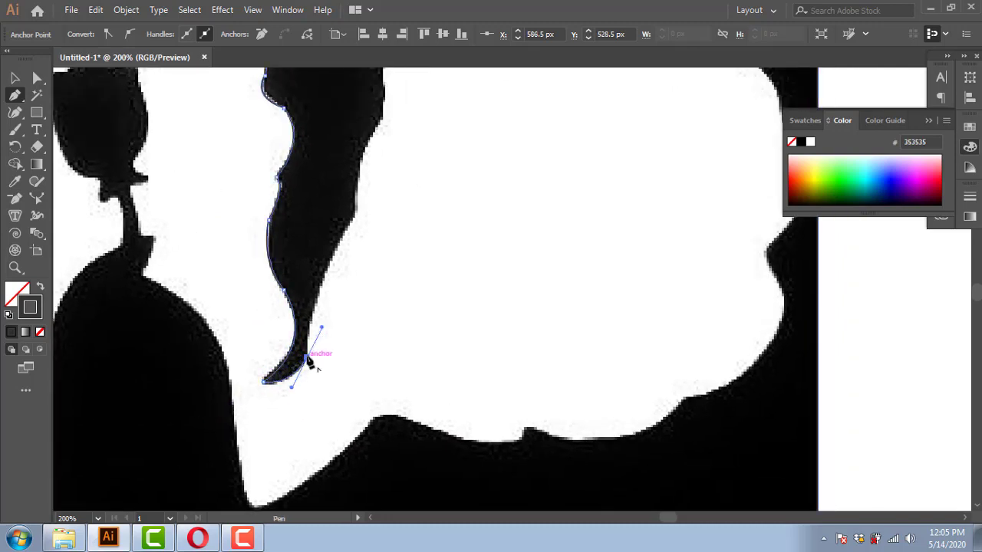
scroll(337, 307, "up", 1)
scroll(343, 289, "up", 1)
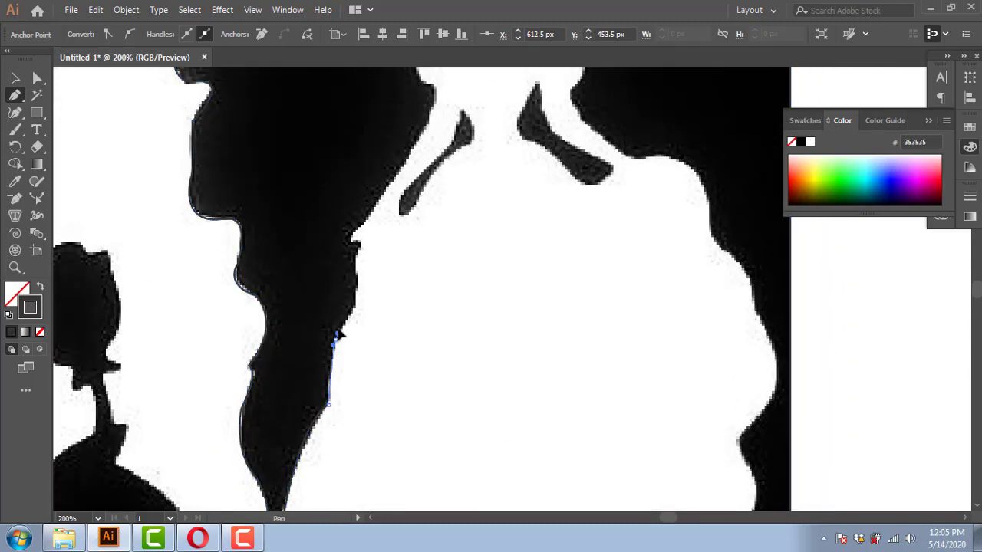
scroll(349, 322, "up", 1)
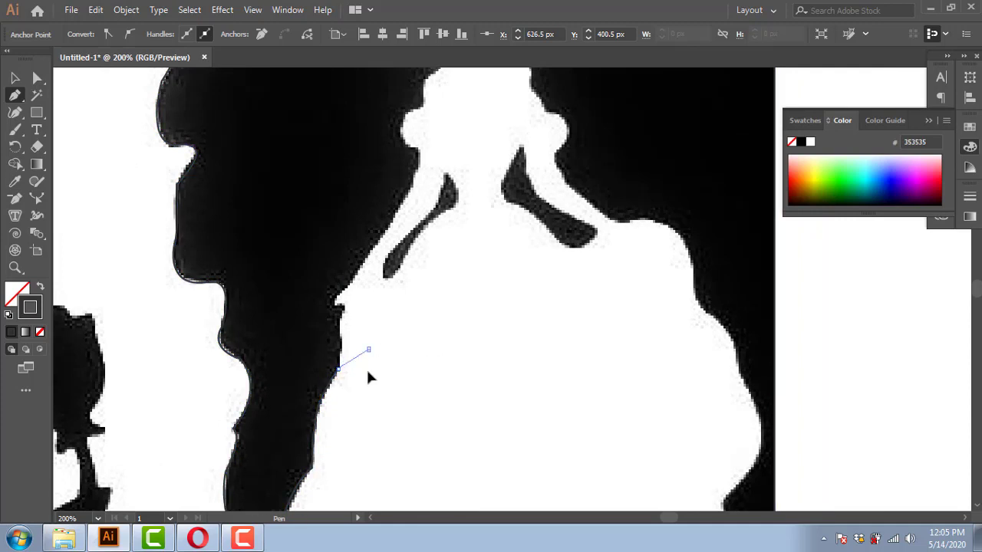
scroll(375, 350, "up", 1)
scroll(341, 395, "up", 1)
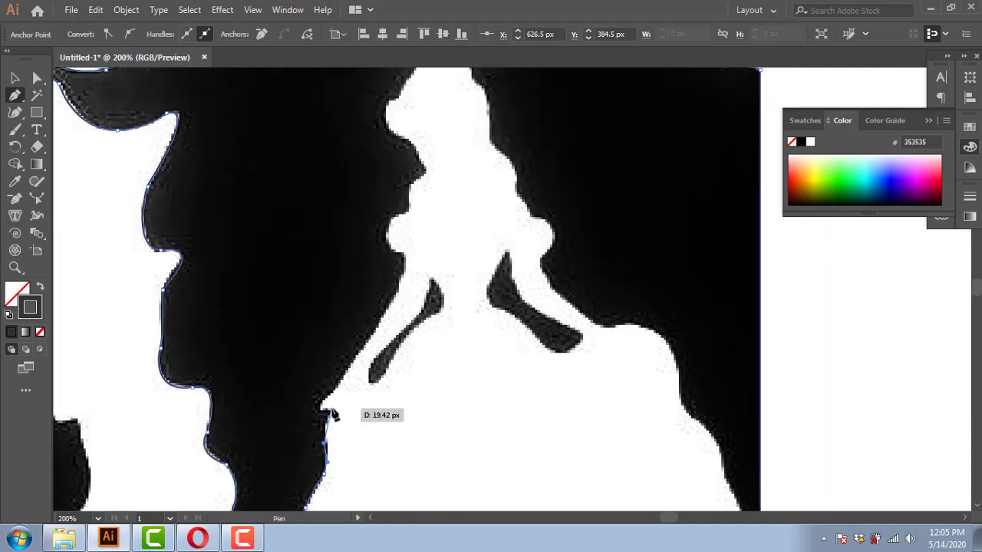
scroll(330, 431, "up", 1)
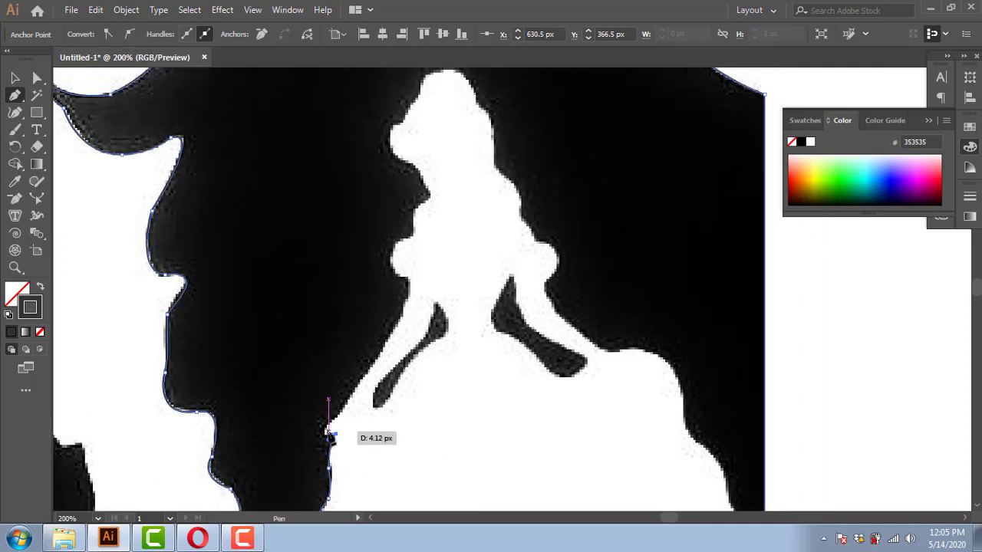
scroll(349, 445, "up", 1)
scroll(362, 406, "up", 1)
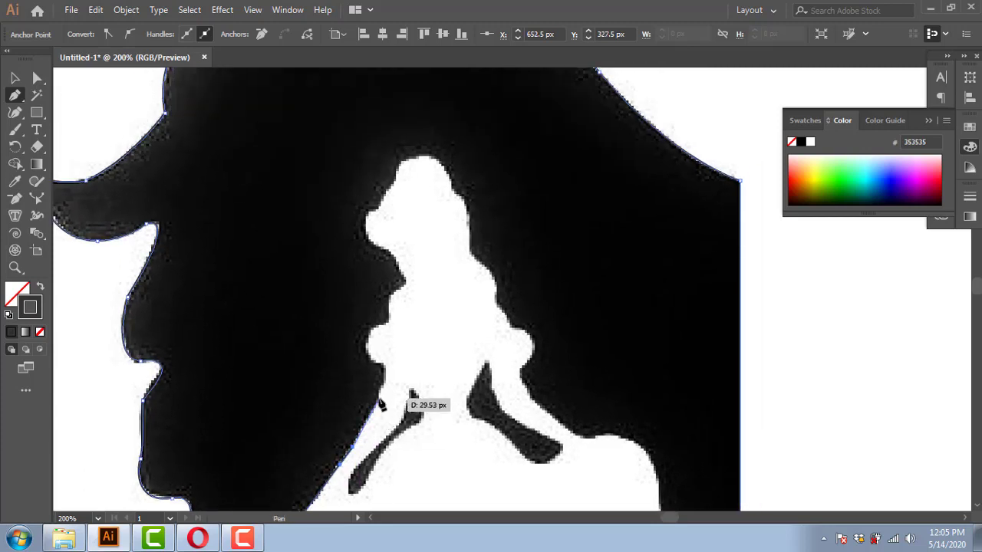
left_click(373, 410)
scroll(389, 390, "up", 1)
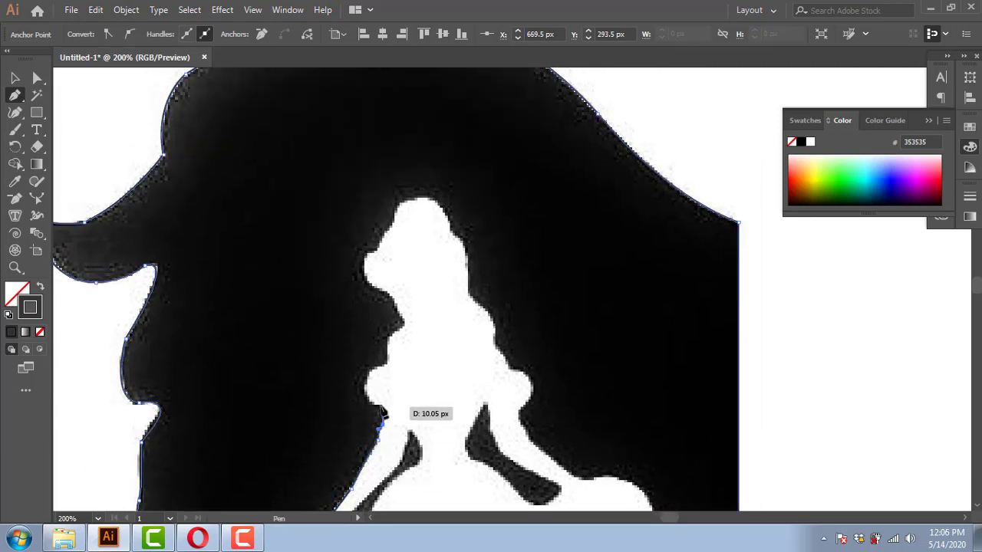
left_click(383, 405)
scroll(395, 411, "up", 1)
mouse_move(385, 384)
left_mouse_down()
mouse_move(425, 366)
mouse_move(388, 386)
mouse_move(414, 391)
mouse_move(387, 410)
mouse_move(363, 379)
mouse_move(391, 370)
left_mouse_up()
Step: Curve the path over the top of Belle's head and down her right side
left_click_drag(393, 334, 430, 326)
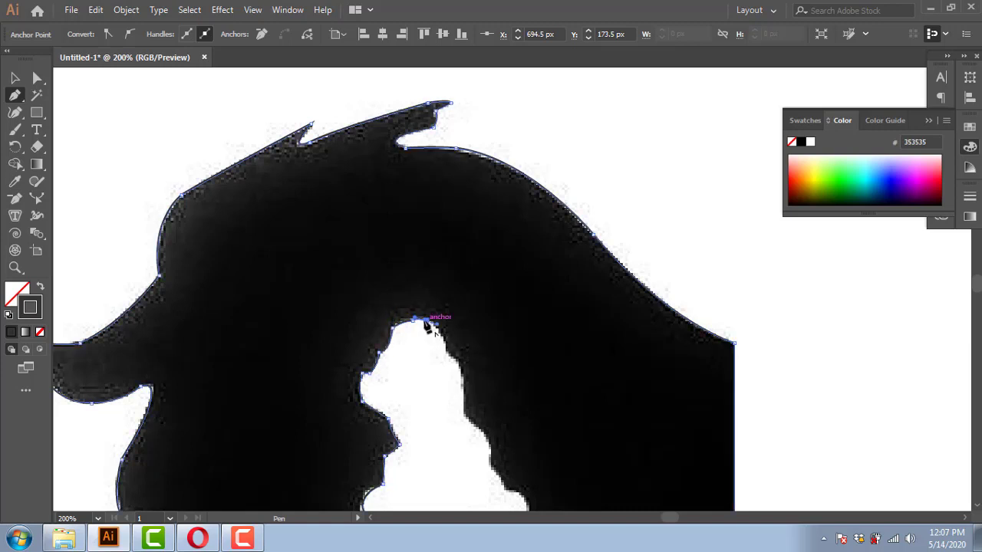
mouse_move(408, 282)
left_mouse_down()
mouse_move(423, 342)
mouse_move(417, 330)
left_mouse_up()
scroll(424, 330, "down", 2)
scroll(419, 343, "down", 2)
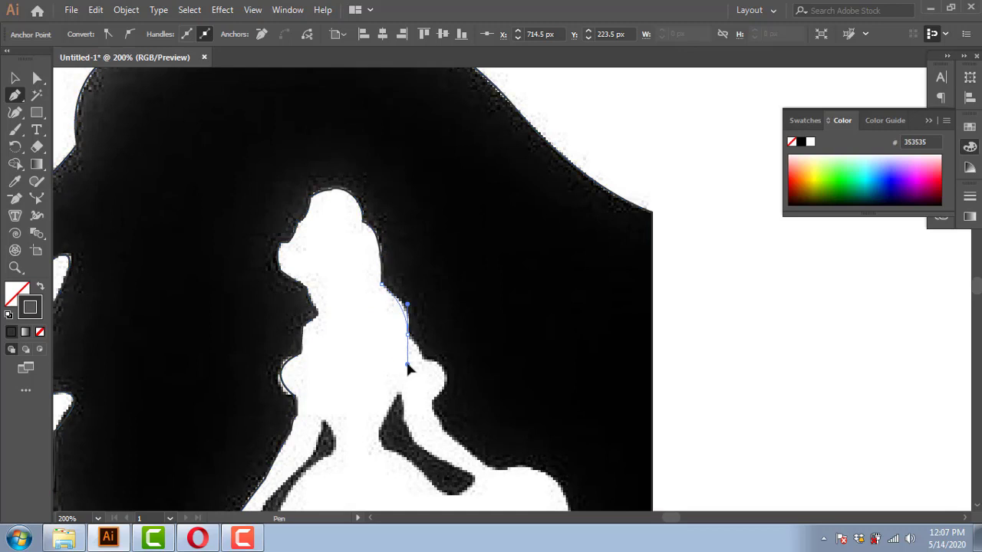
scroll(416, 329, "down", 2)
left_click_drag(362, 235, 375, 263)
scroll(375, 263, "right", 3)
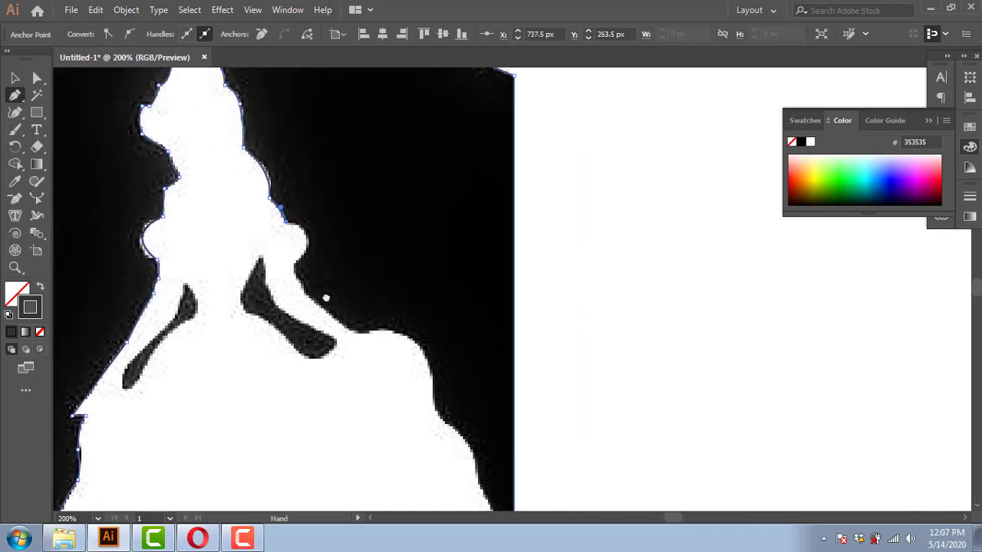
left_click(244, 280)
mouse_move(225, 303)
left_mouse_down()
mouse_move(230, 288)
mouse_move(268, 324)
mouse_move(301, 307)
mouse_move(340, 342)
mouse_move(318, 285)
mouse_move(350, 322)
left_mouse_up()
Step: Add curved anchors following the gown's wavy lower edge
scroll(266, 322, "down", 1)
scroll(272, 333, "down", 1)
scroll(337, 340, "down", 1)
scroll(339, 341, "down", 1)
scroll(351, 388, "down", 2)
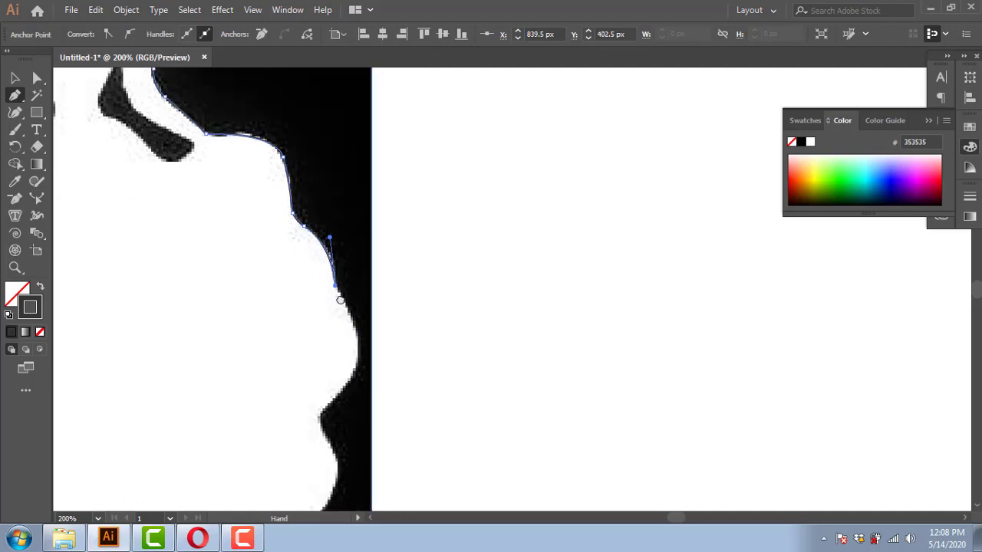
left_click_drag(305, 345, 260, 426)
scroll(348, 320, "down", 3)
mouse_move(355, 319)
left_mouse_down()
mouse_move(290, 381)
mouse_move(453, 291)
mouse_move(438, 274)
left_mouse_up()
scroll(340, 333, "down", 3)
mouse_move(424, 286)
left_mouse_down()
mouse_move(374, 294)
mouse_move(374, 302)
left_mouse_up()
scroll(428, 290, "left", 5)
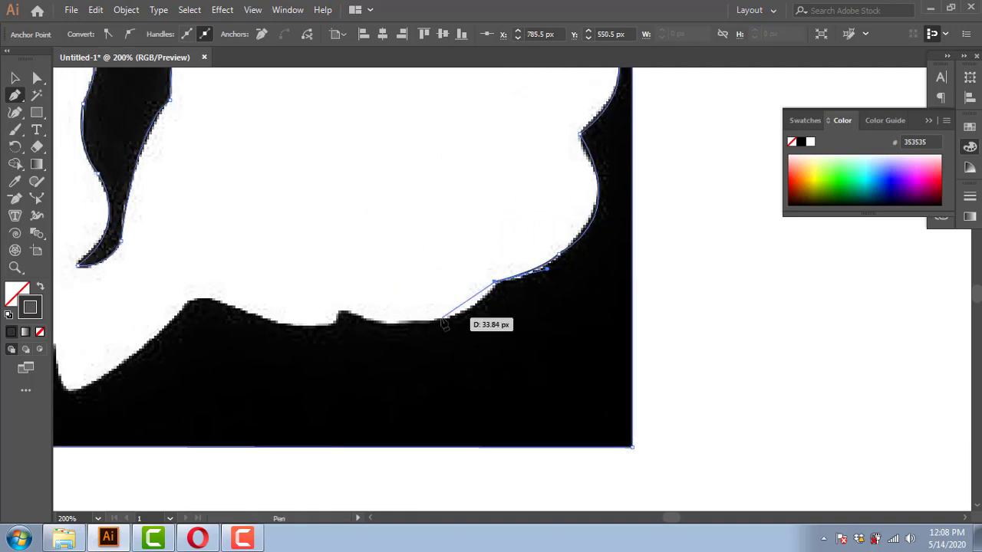
Step: Continue past the notch and along the ridge toward the figure's shoulder, undoing misplaced anchors
left_click_drag(560, 336, 568, 345)
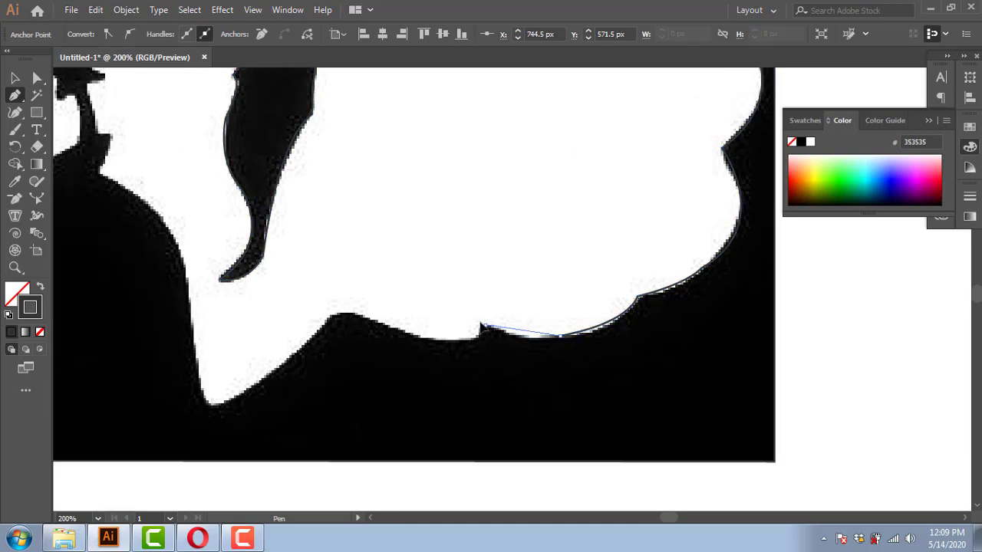
left_click_drag(485, 332, 438, 307)
scroll(460, 322, "left", 2)
left_click_drag(489, 340, 436, 326)
scroll(537, 378, "left", 5)
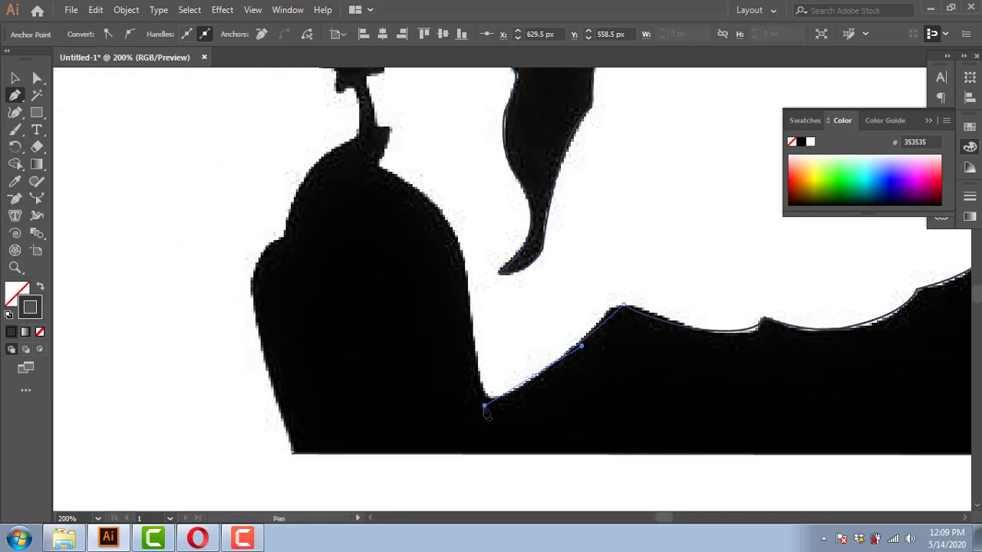
key("ctrl+z")
key("ctrl+z")
key("ctrl+z")
scroll(625, 423, "right", 5)
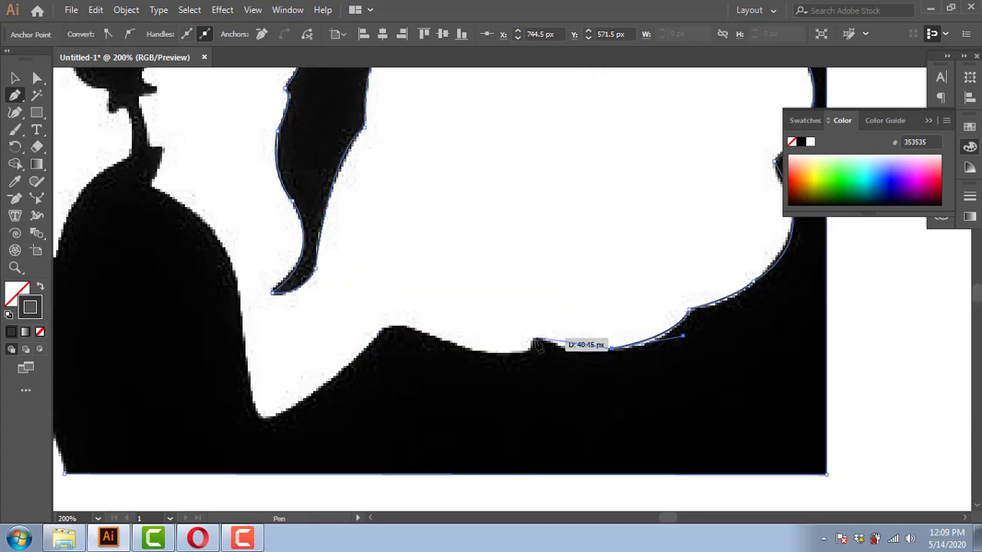
mouse_move(531, 332)
left_mouse_down()
mouse_move(576, 345)
mouse_move(566, 372)
mouse_move(581, 373)
left_mouse_up()
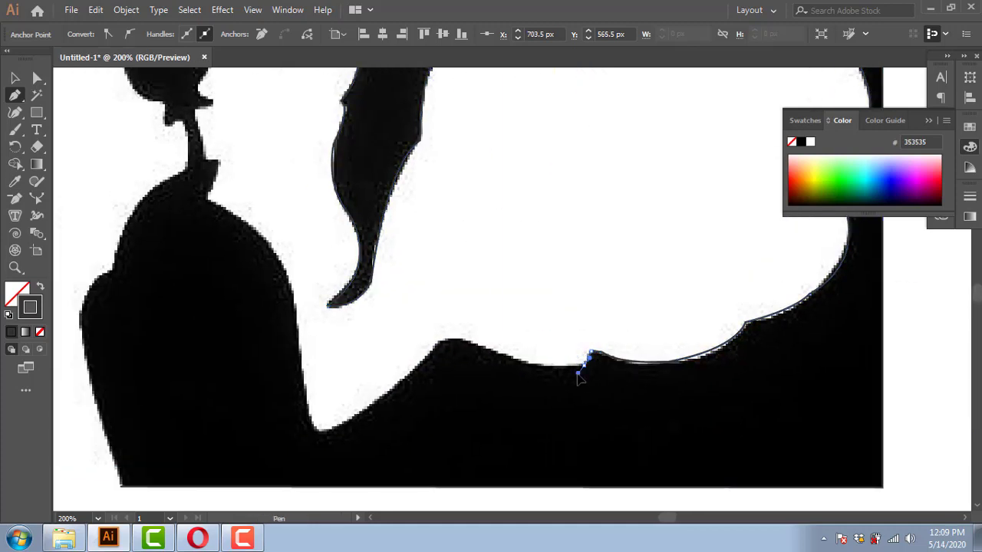
scroll(580, 373, "up", 1)
scroll(580, 373, "left", 2)
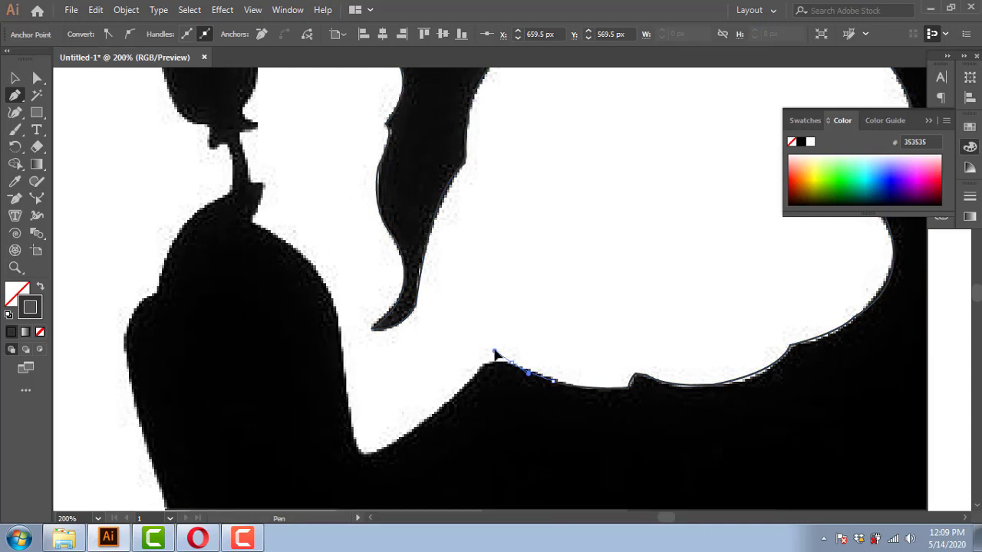
scroll(515, 369, "left", 4)
left_click(523, 412)
left_click_drag(463, 442, 469, 438)
left_click(399, 473)
key("ctrl+z")
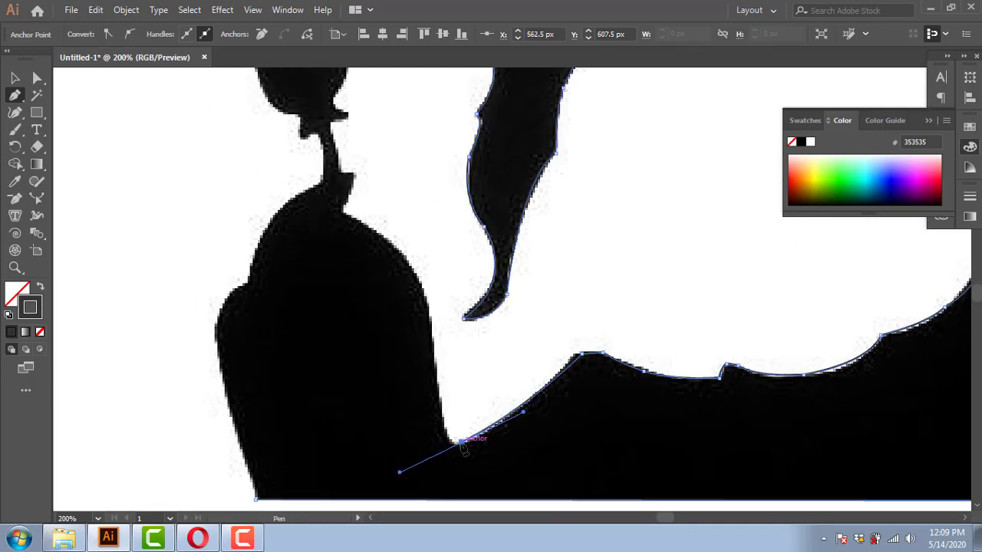
scroll(458, 397, "up", 2)
scroll(458, 397, "left", 1)
scroll(451, 287, "up", 2)
scroll(451, 287, "left", 2)
Step: Trace from the figure's shoulder up the rose stem and around the rose's top-right
scroll(451, 287, "up", 2)
scroll(452, 287, "left", 2)
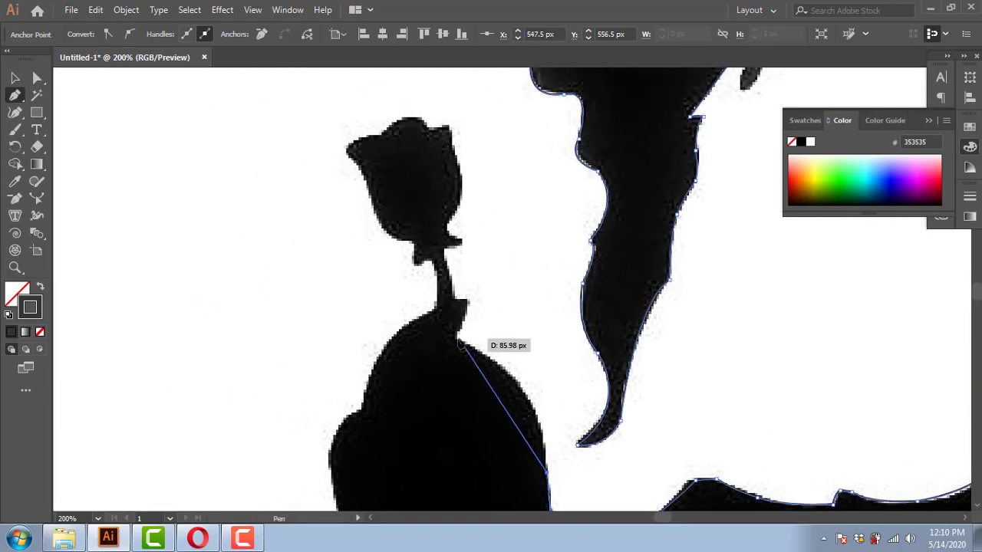
left_click_drag(458, 340, 384, 315)
scroll(461, 353, "up", 2)
left_click_drag(475, 354, 477, 364)
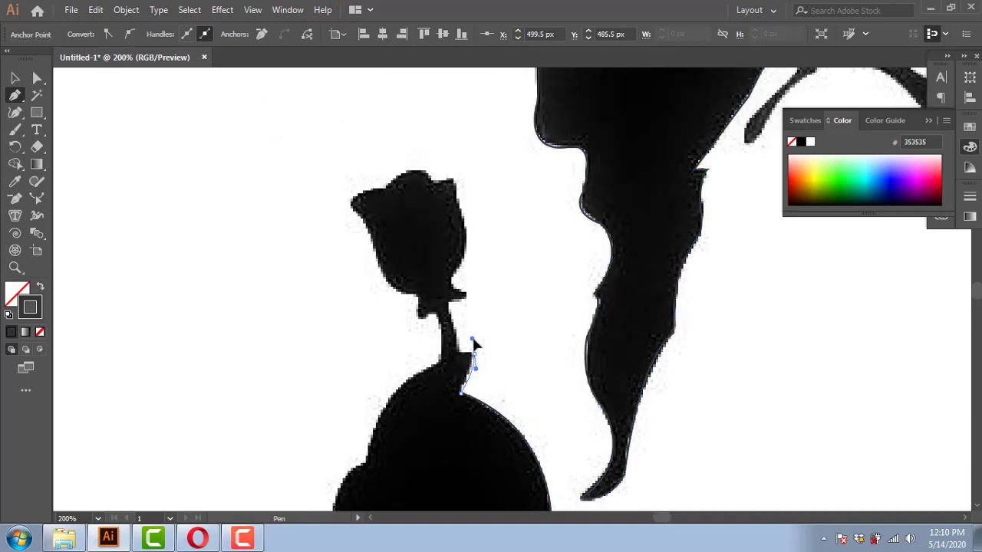
mouse_move(448, 300)
left_mouse_down()
mouse_move(458, 313)
mouse_move(454, 291)
left_mouse_up()
left_click(465, 259)
scroll(491, 284, "up", 3)
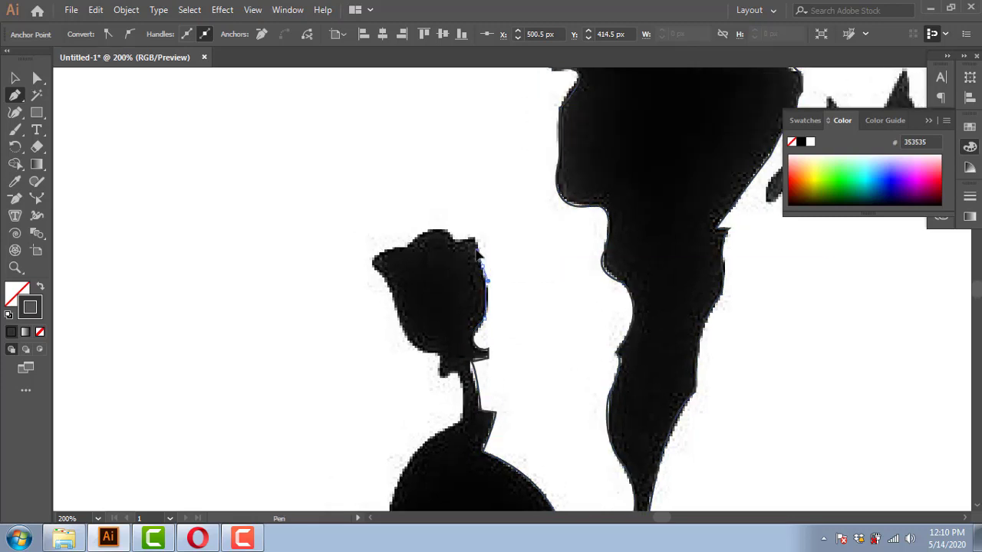
mouse_move(479, 229)
left_mouse_down()
mouse_move(484, 244)
mouse_move(461, 248)
mouse_move(449, 227)
mouse_move(401, 273)
mouse_move(388, 258)
mouse_move(404, 270)
left_mouse_up()
Step: Bring the outline down the rose's left side and stem, closing it at the starting corner
scroll(392, 248, "down", 3)
left_click(415, 294)
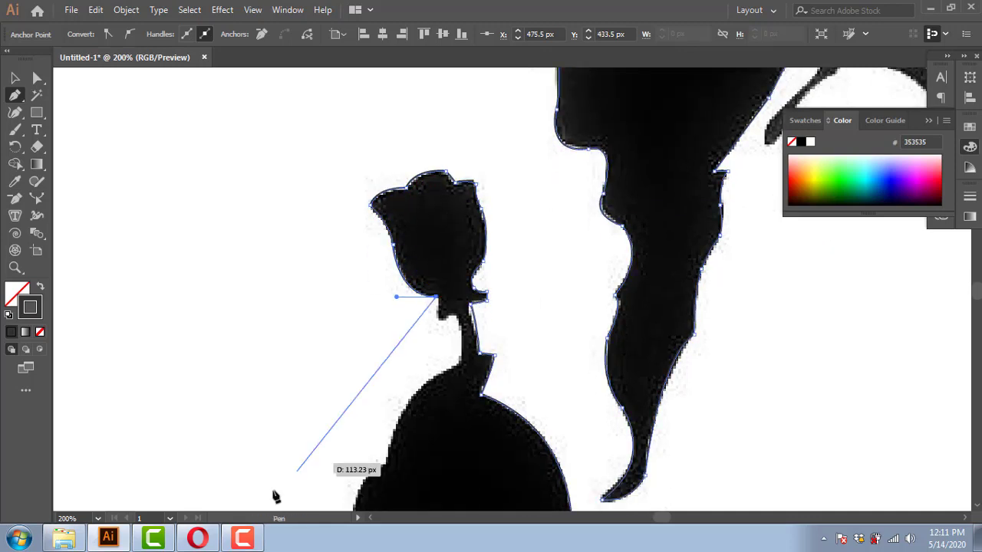
left_click_drag(437, 298, 437, 329)
left_click(464, 322)
left_click_drag(457, 406, 456, 384)
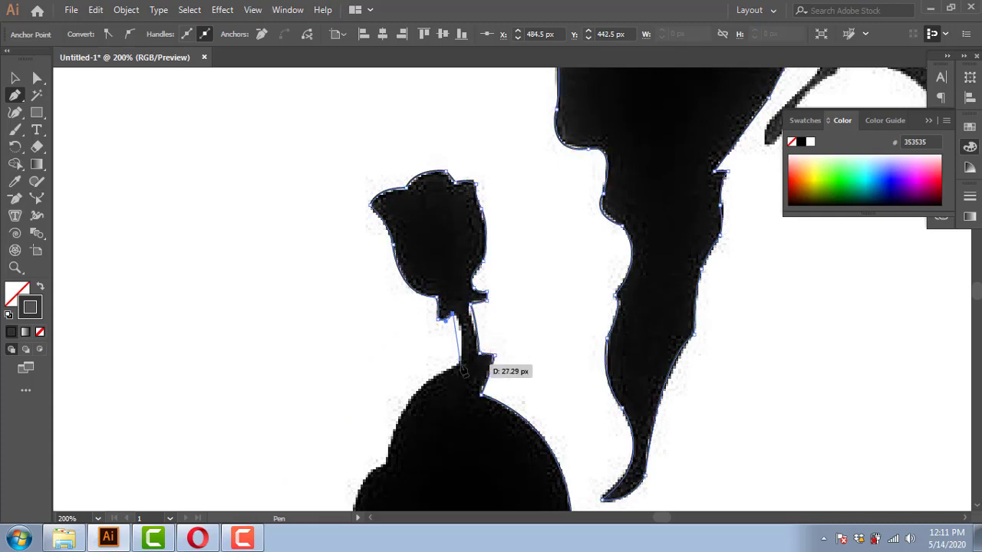
scroll(491, 300, "down", 5)
left_click_drag(484, 343, 476, 427)
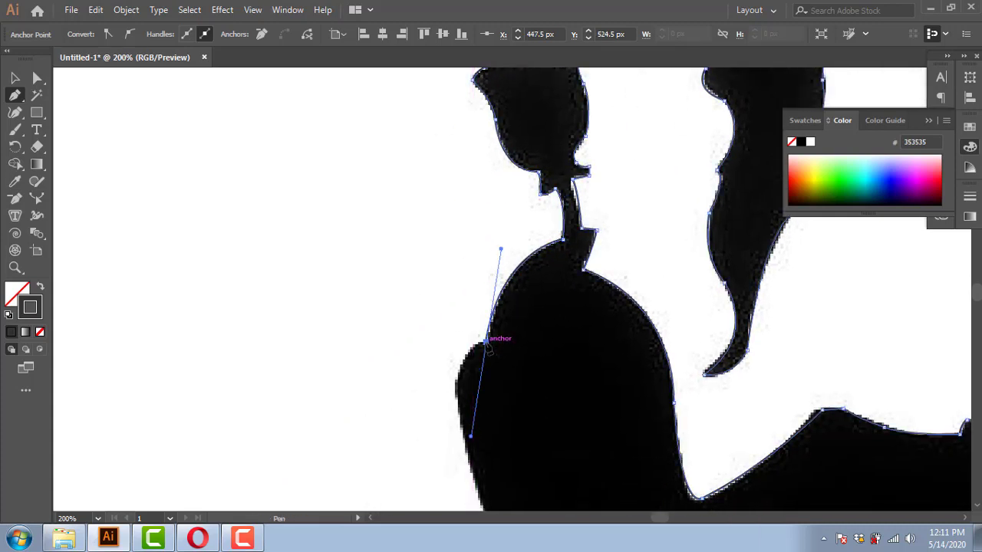
scroll(476, 428, "down", 4)
scroll(494, 344, "down", 3)
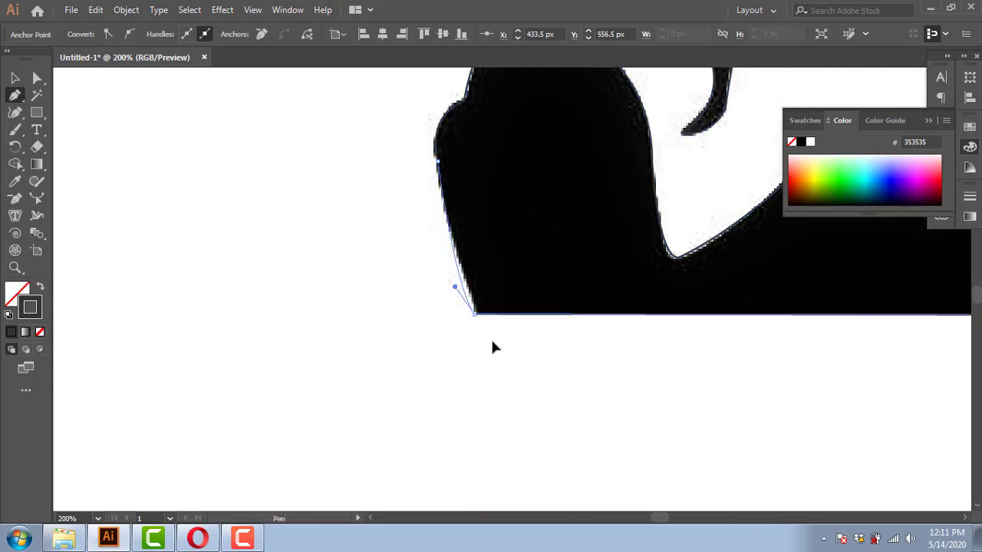
scroll(431, 365, "down", 2)
scroll(431, 365, "down", 1)
scroll(89, 177, "up", 1)
Step: Deselect the silhouette and trace a closed outline around Belle's first arm shape
key("ctrl+shift+a")
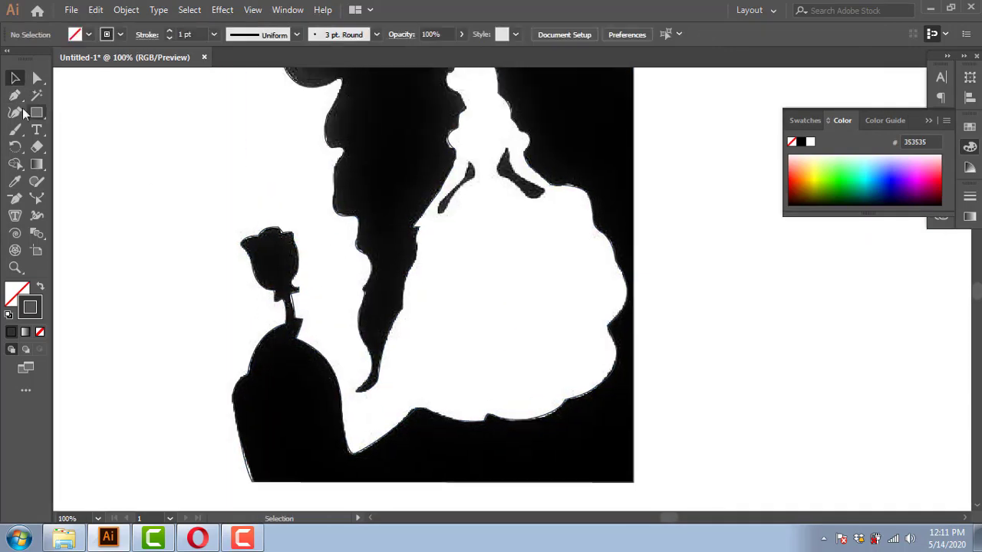
scroll(500, 257, "up", 1)
scroll(500, 257, "up", 1)
scroll(430, 353, "up", 1)
left_click(414, 128)
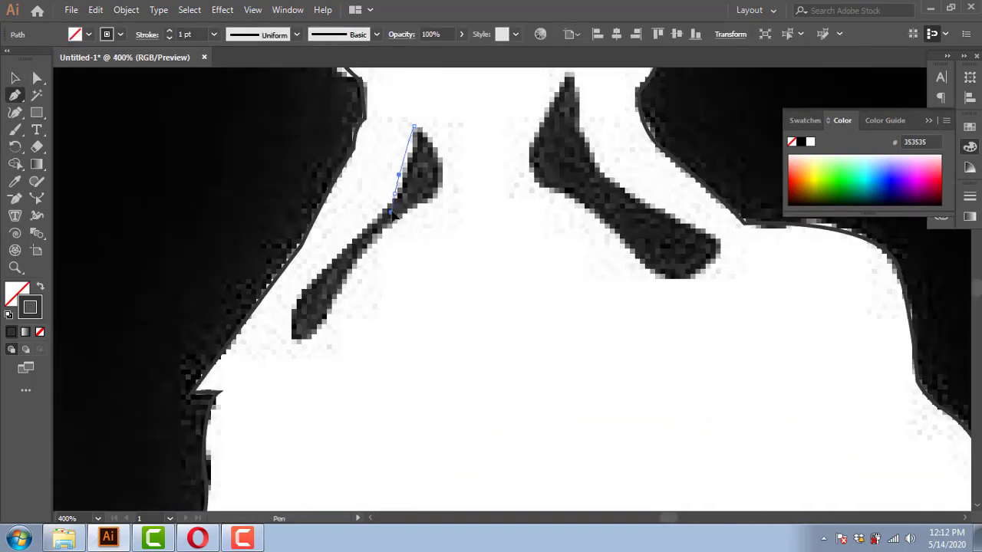
left_click(396, 193)
scroll(295, 301, "down", 1)
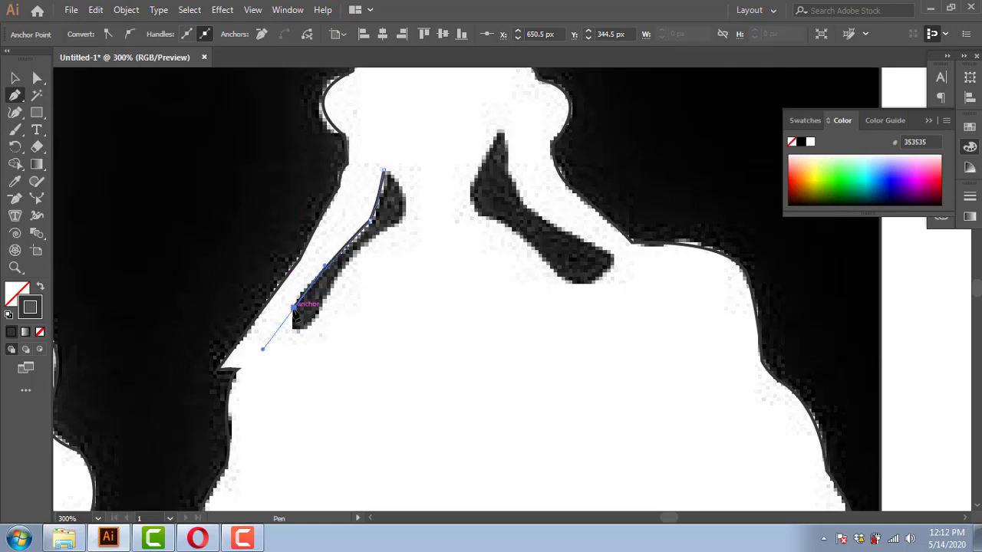
left_click_drag(296, 328, 359, 277)
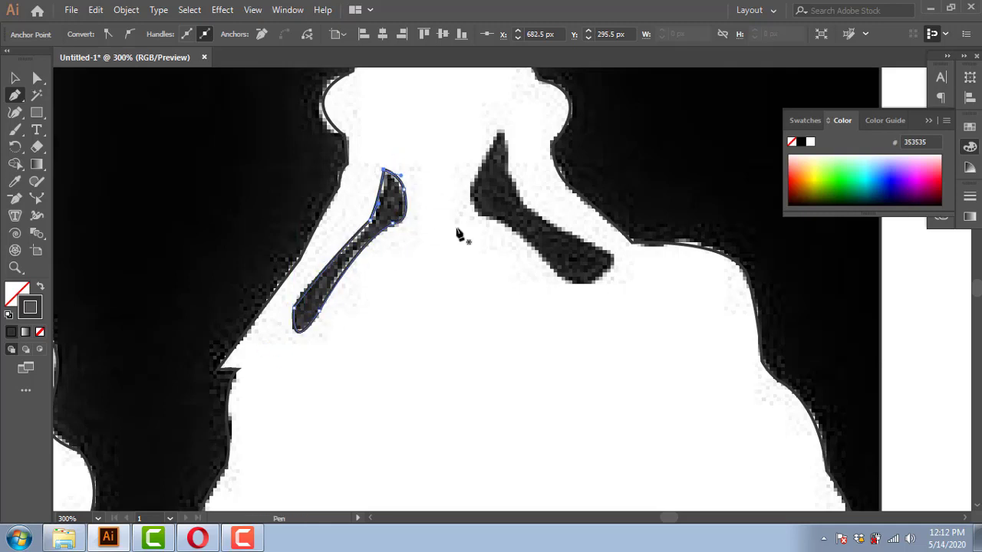
Step: Trace a closed outline around Belle's second arm shape
left_click(496, 128)
left_click_drag(502, 222, 526, 224)
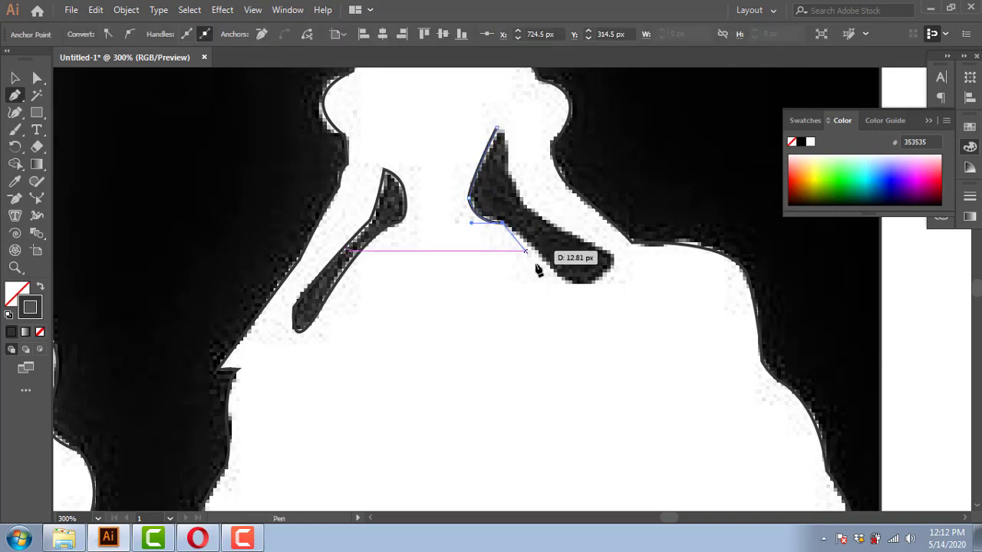
left_click(586, 296)
scroll(589, 284, "up", 2)
scroll(590, 284, "left", 1)
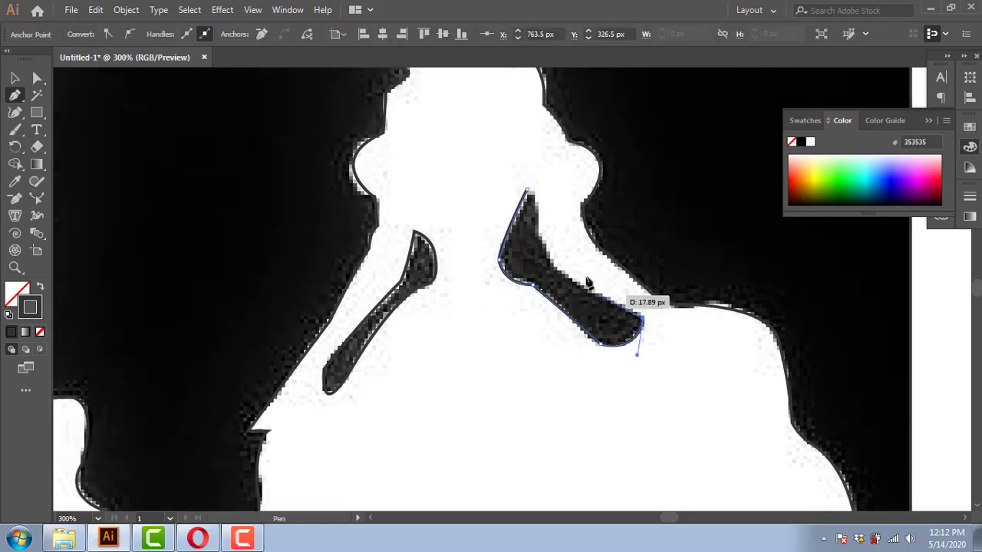
scroll(553, 260, "down", 1)
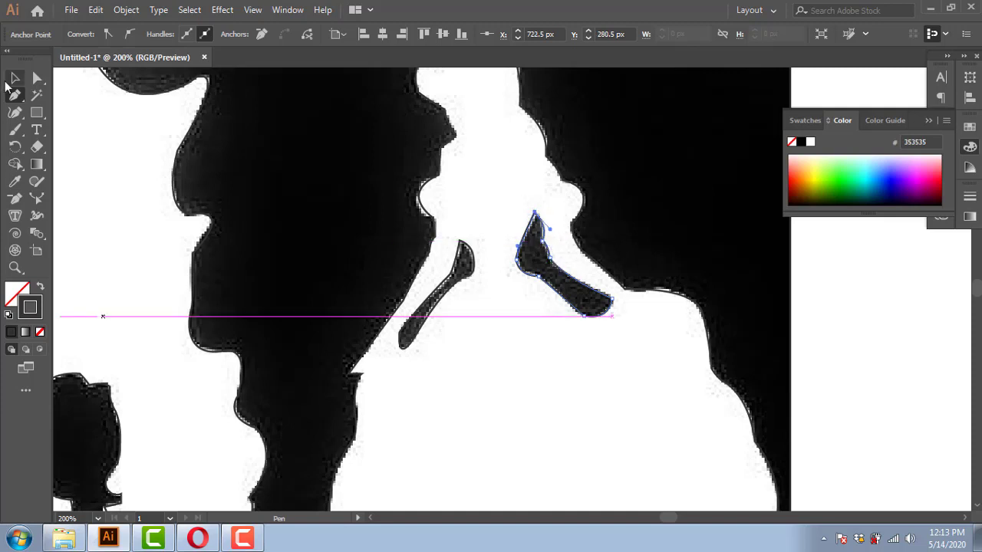
scroll(475, 361, "down", 1)
scroll(475, 361, "down", 1)
Step: Move the original reference image aside to reveal the traced silhouette outline
key("v")
left_click(334, 259)
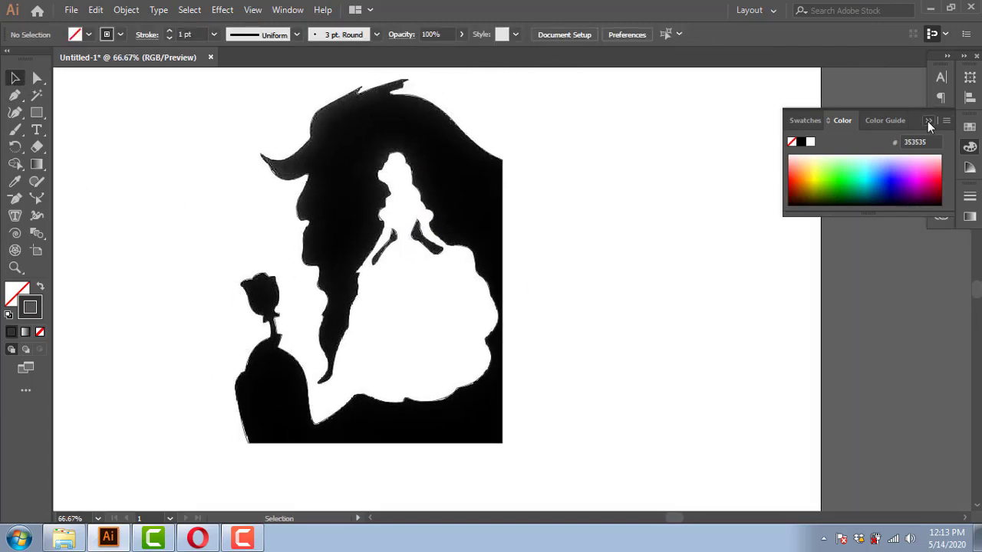
left_click(929, 120)
left_click(126, 9)
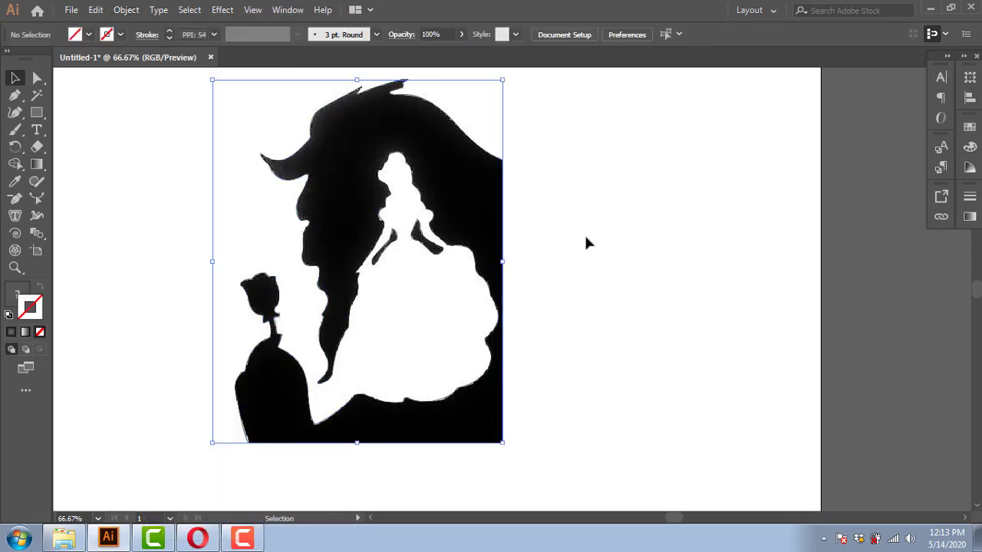
left_click_drag(460, 184, 767, 195)
Step: Fill the silhouette outline and Belle's arm shapes with the image's black using the Eyedropper
left_click(502, 184)
key("i")
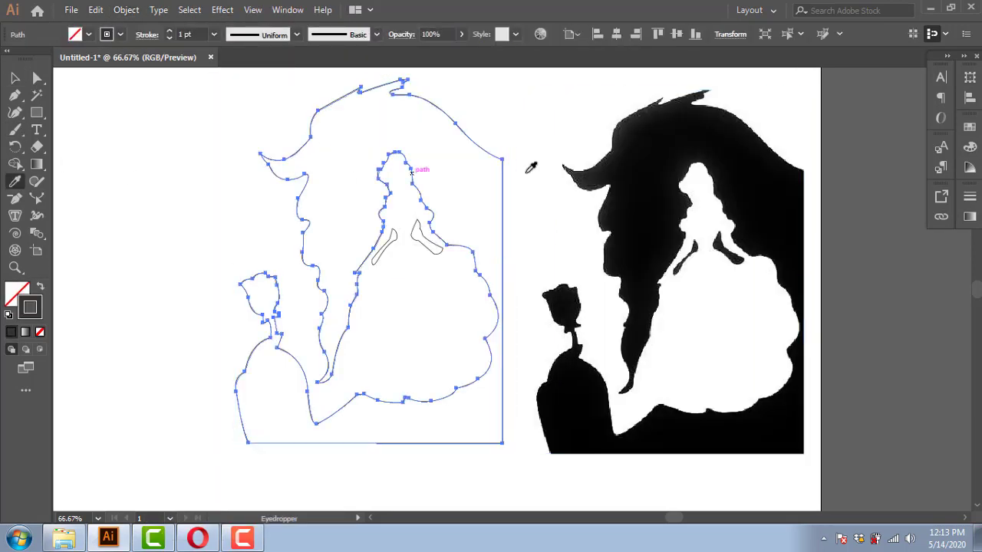
left_click(576, 184)
key("v")
left_click(428, 244)
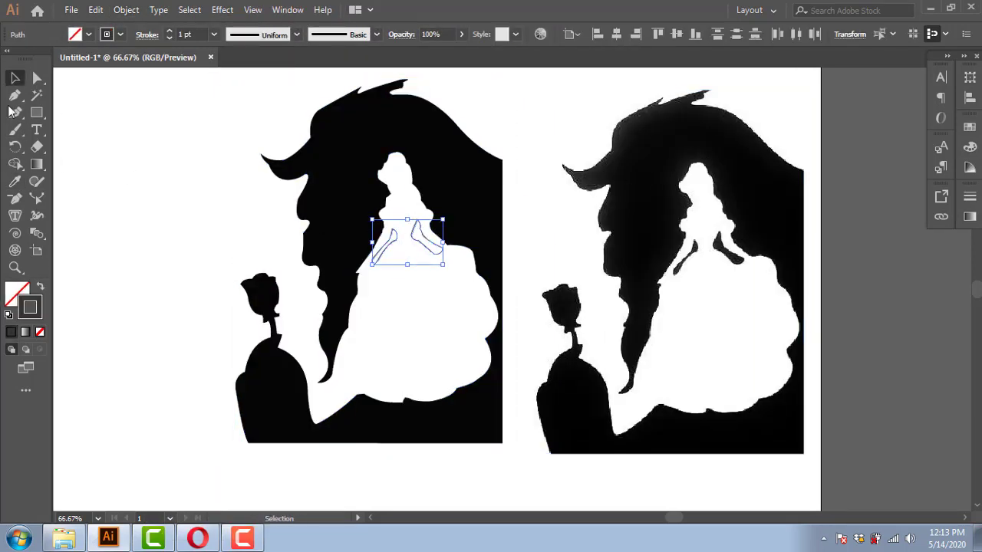
left_click(14, 181)
left_click(732, 259)
key("v")
Step: Delete the original reference image, leaving only the black vector silhouette
left_click(154, 143)
left_click_drag(553, 292, 519, 351)
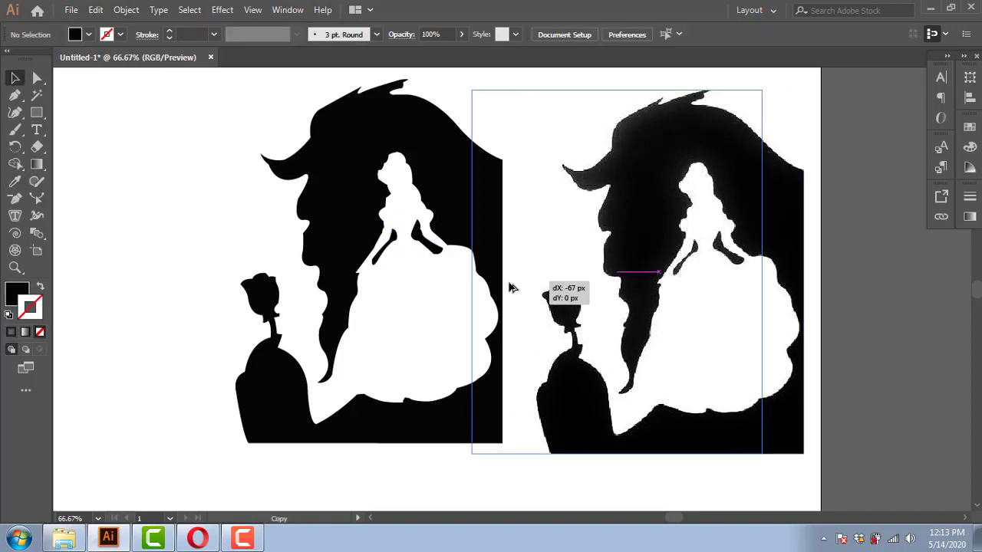
left_click(809, 298)
left_click(601, 172)
key("Delete")
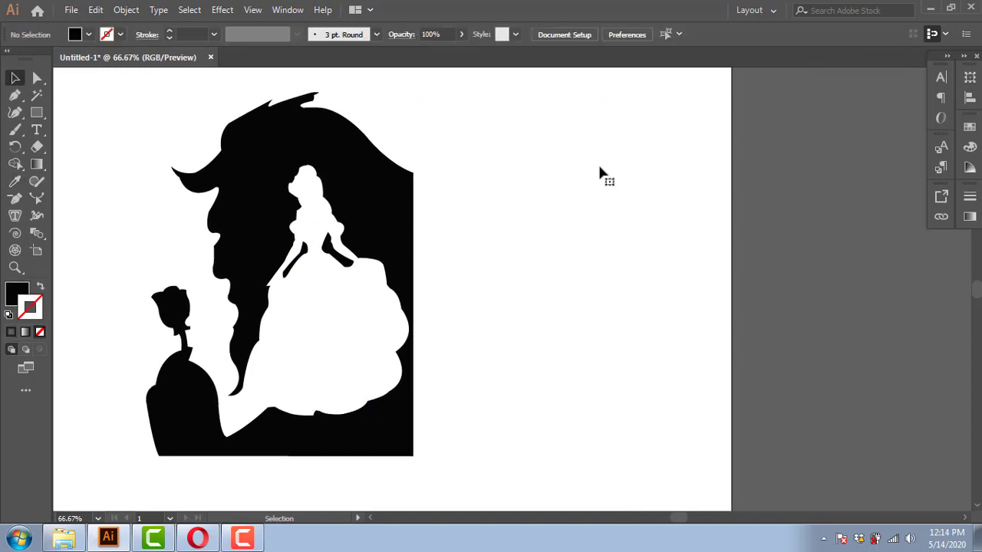